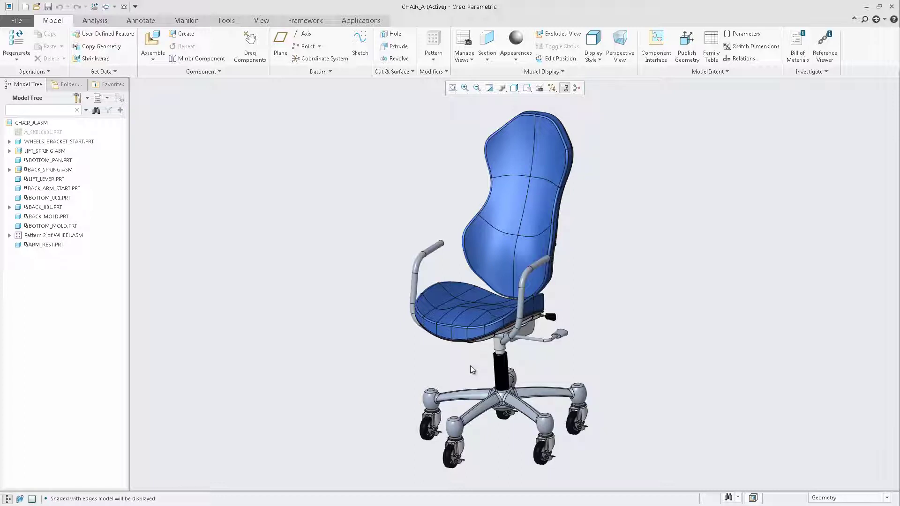
Step: Switch the chair view to perspective
{"action": "mouse_move", "coordinate": [470, 365]}
{"action": "middle_mouse_down"}
{"action": "mouse_move", "coordinate": [497, 350]}
{"action": "mouse_move", "coordinate": [511, 365]}
{"action": "mouse_move", "coordinate": [496, 356]}
{"action": "mouse_move", "coordinate": [472, 372]}
{"action": "middle_mouse_up"}
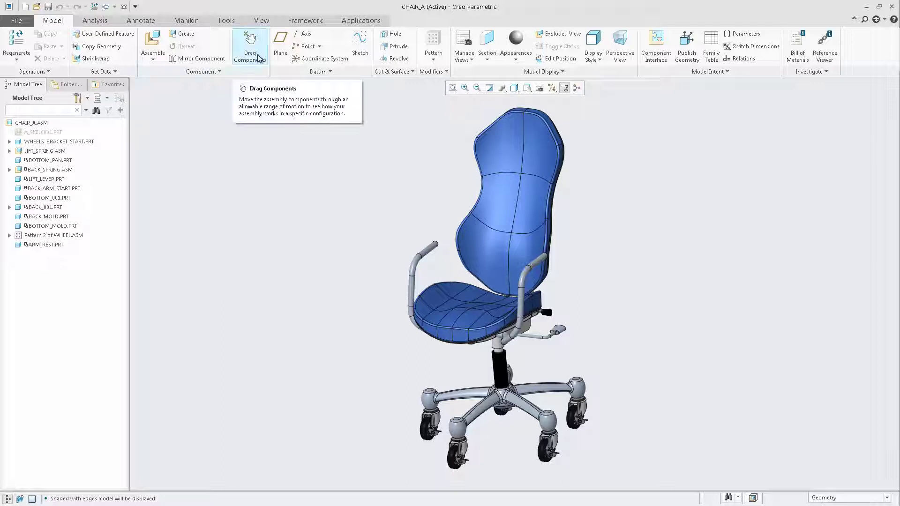
{"action": "left_click", "coordinate": [264, 22]}
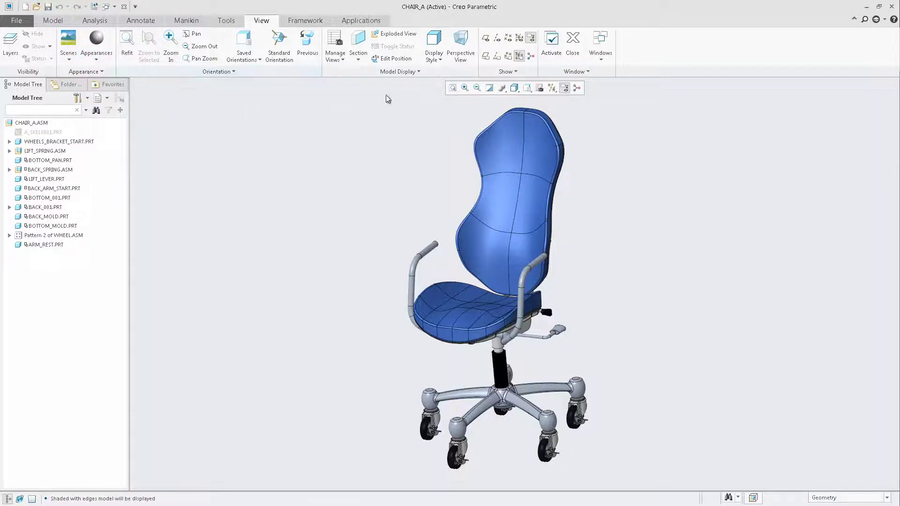
{"action": "left_click", "coordinate": [460, 43]}
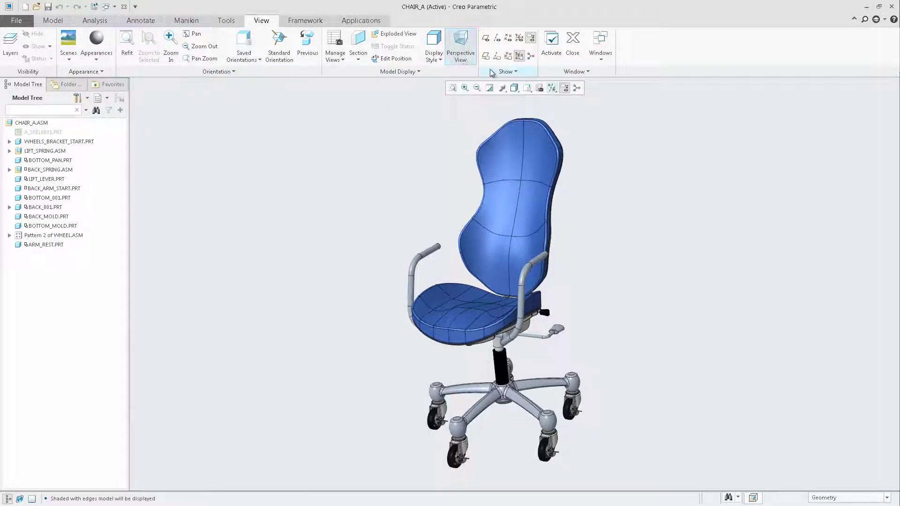
Step: Shade the chair with reflections and turn on ambient occlusion and the scene background
{"action": "left_click", "coordinate": [514, 88]}
{"action": "left_click", "coordinate": [518, 98]}
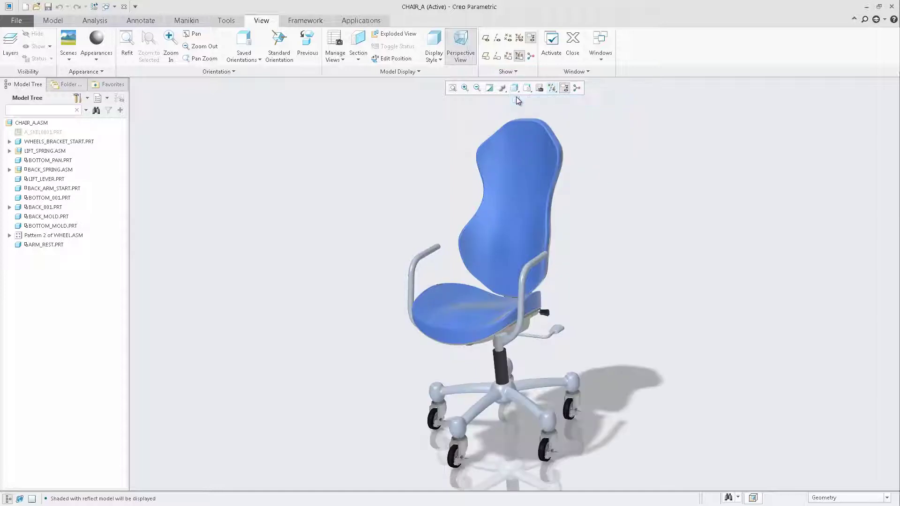
{"action": "left_click", "coordinate": [502, 89]}
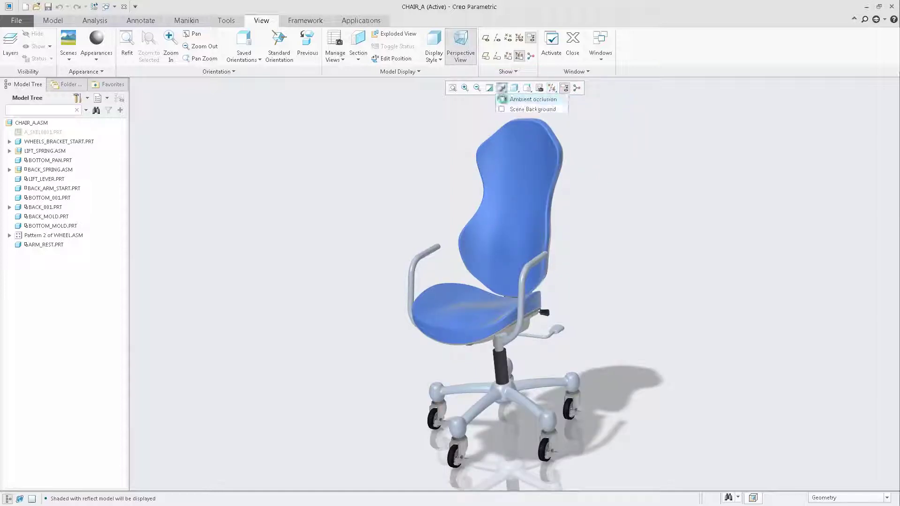
{"action": "left_click", "coordinate": [515, 99]}
{"action": "left_click", "coordinate": [501, 88]}
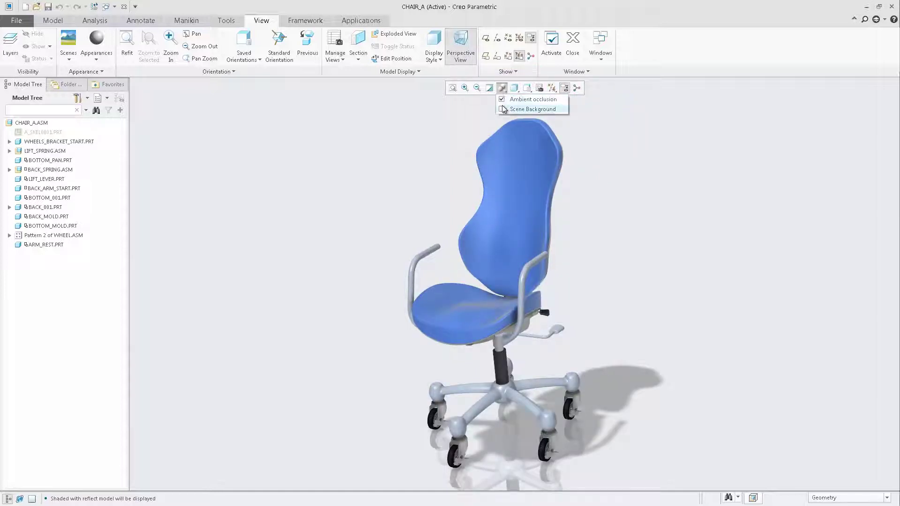
{"action": "left_click", "coordinate": [503, 110]}
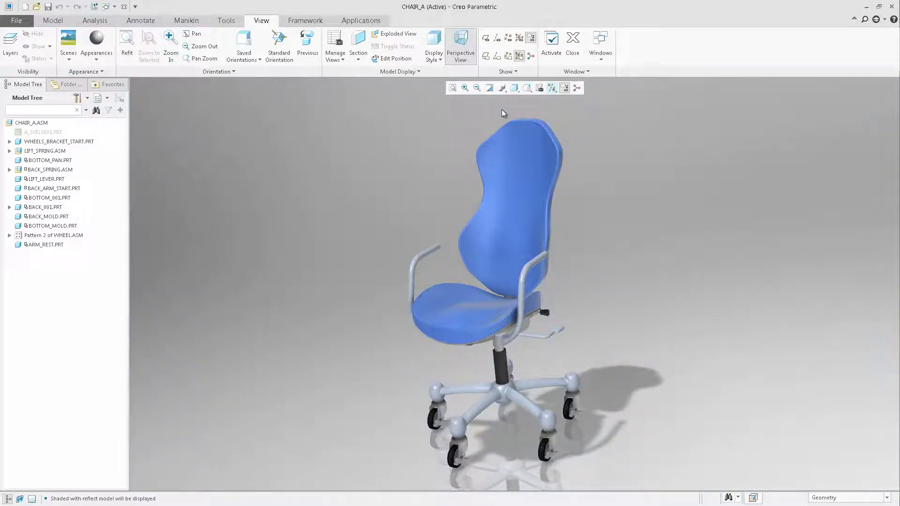
Step: Launch Render Studio's real-time photo-realistic render and spin the chair to a front-facing view
{"action": "left_click", "coordinate": [381, 22]}
{"action": "left_click", "coordinate": [338, 45]}
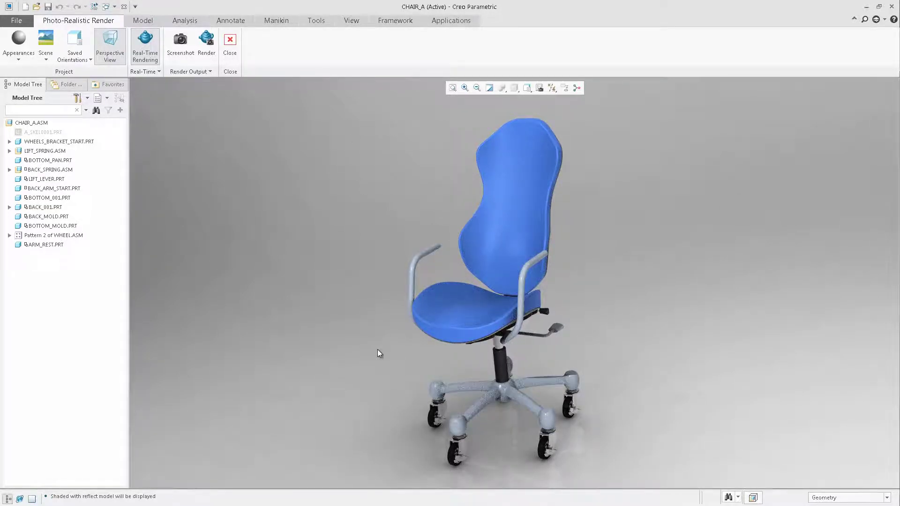
{"action": "middle_click_drag", "start_coordinate": [377, 350], "coordinate": [459, 345]}
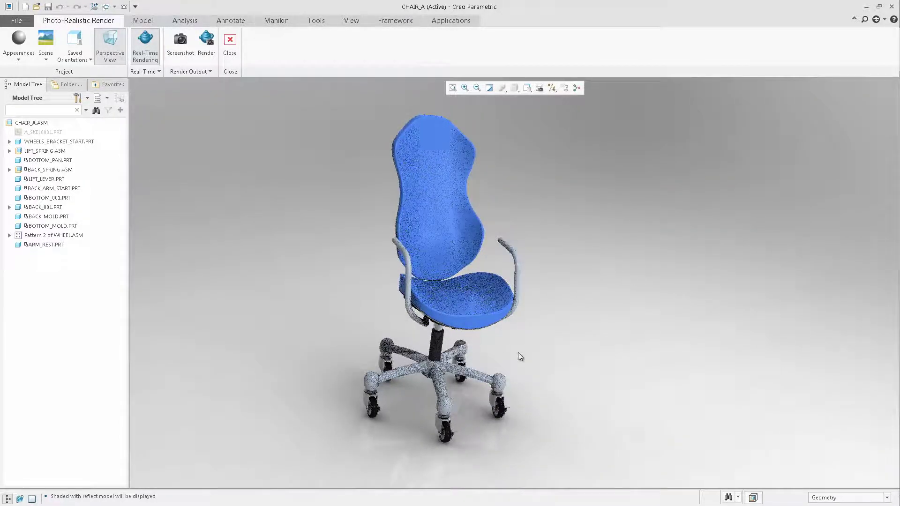
{"action": "middle_click_drag", "start_coordinate": [520, 352], "coordinate": [486, 356]}
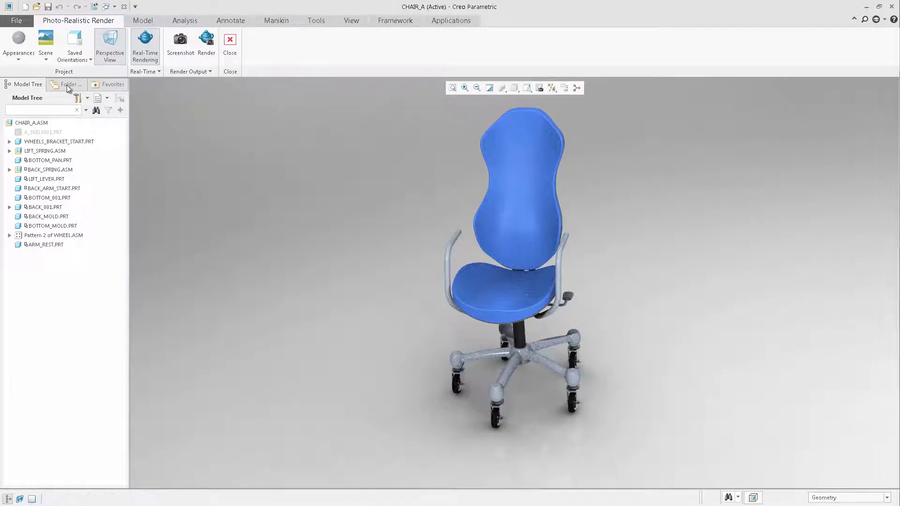
Step: Apply the brown fabric appearance to the seat and backrest
{"action": "left_click", "coordinate": [27, 61]}
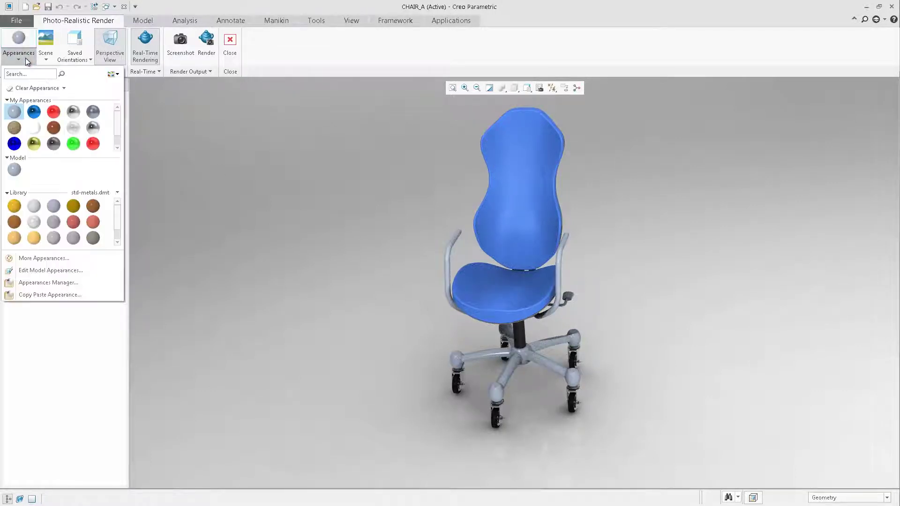
{"action": "left_click", "coordinate": [14, 127]}
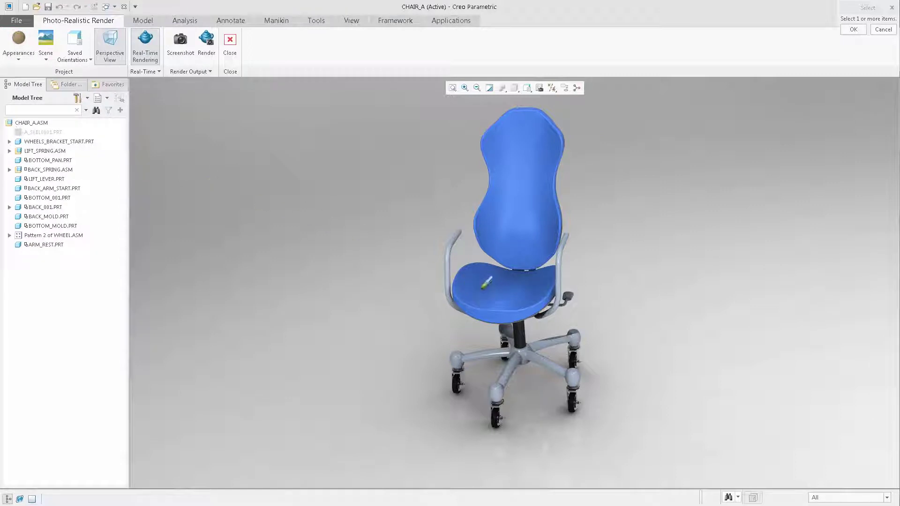
{"action": "left_click", "coordinate": [482, 287]}
{"action": "left_click", "coordinate": [506, 229], "text": "ctrl"}
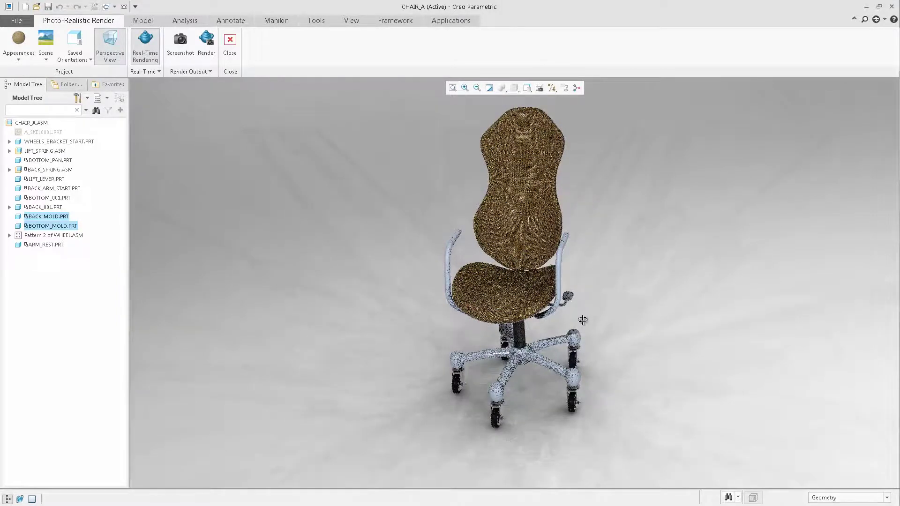
{"action": "middle_click_drag", "start_coordinate": [583, 318], "coordinate": [614, 312]}
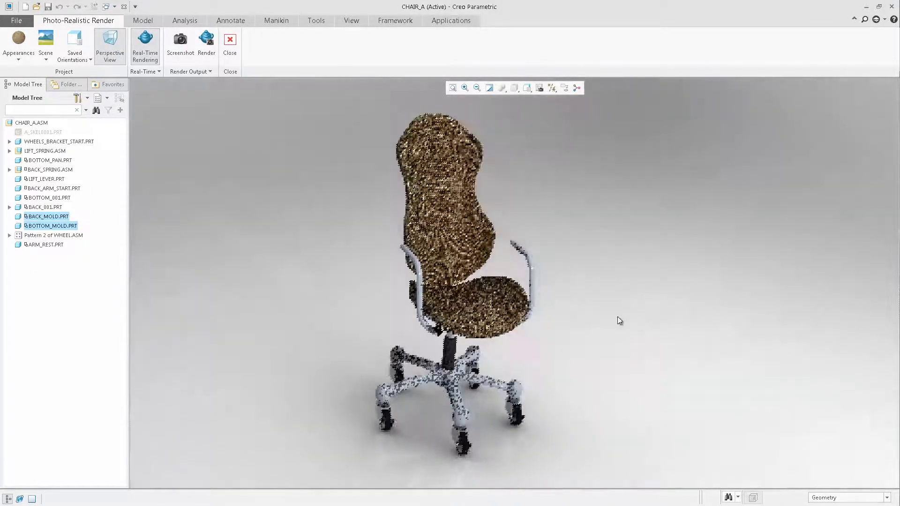
Step: Apply the chrome appearance to the wheel base and arm rest
{"action": "left_click", "coordinate": [18, 62]}
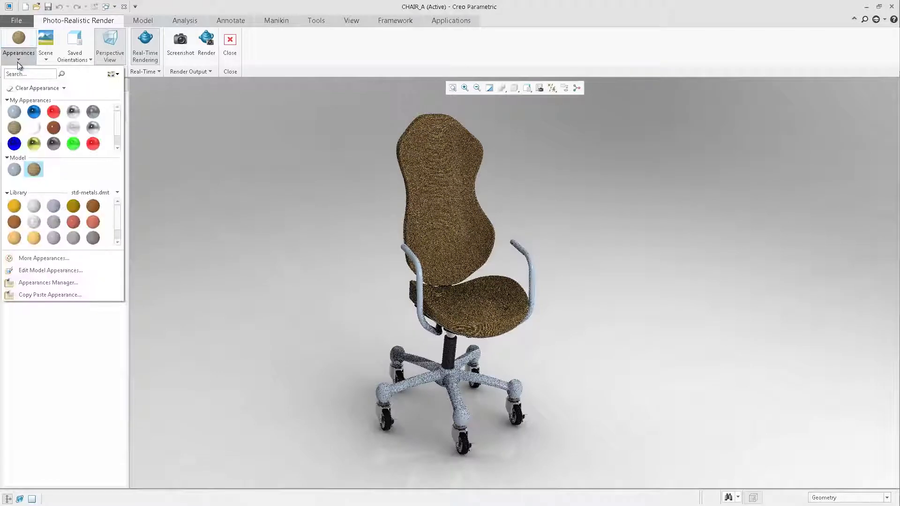
{"action": "left_click", "coordinate": [74, 113]}
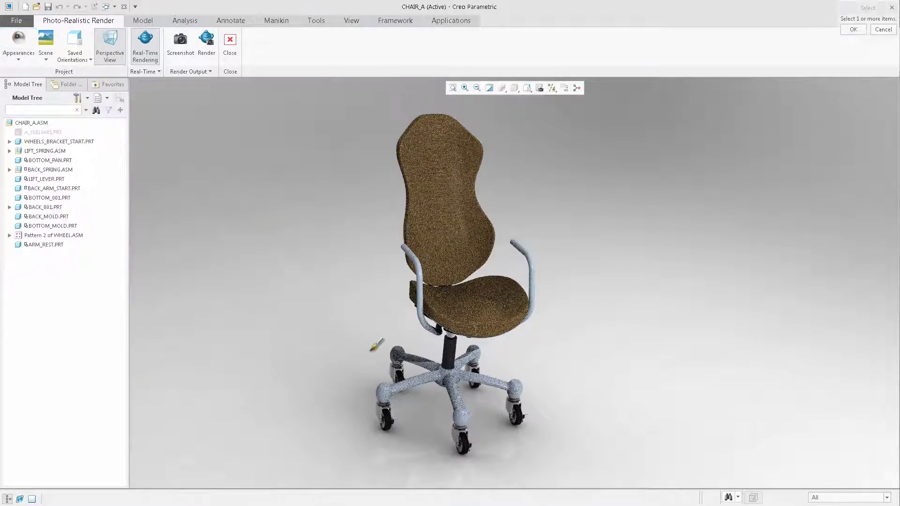
{"action": "left_click", "coordinate": [411, 377]}
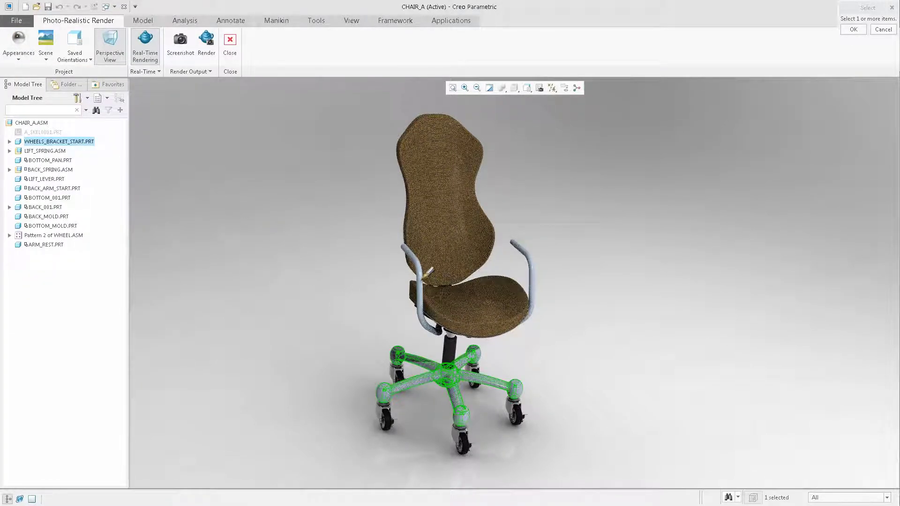
{"action": "left_click", "coordinate": [430, 287], "text": "ctrl"}
{"action": "middle_click", "coordinate": [526, 216]}
{"action": "middle_click_drag", "start_coordinate": [526, 221], "coordinate": [552, 334]}
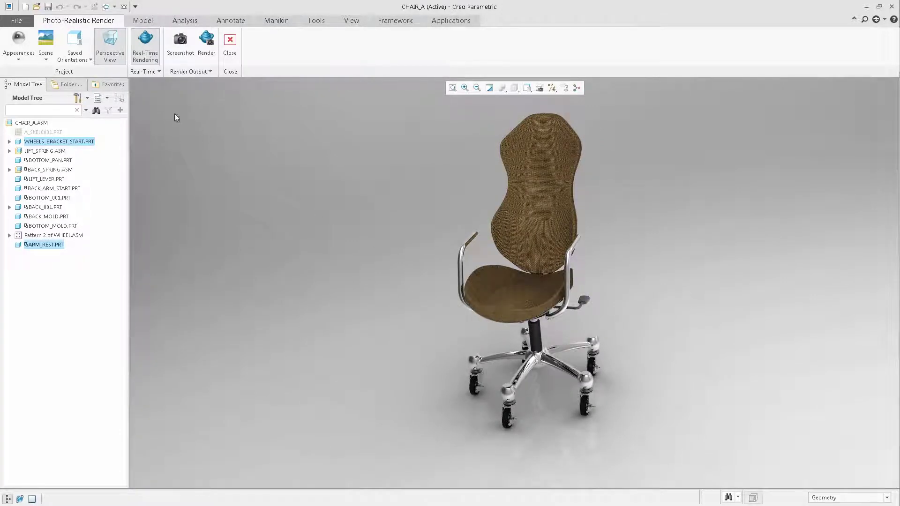
Step: Apply the white studio scene with kitchen backdrop and orbit to a lower side view
{"action": "left_click", "coordinate": [47, 56]}
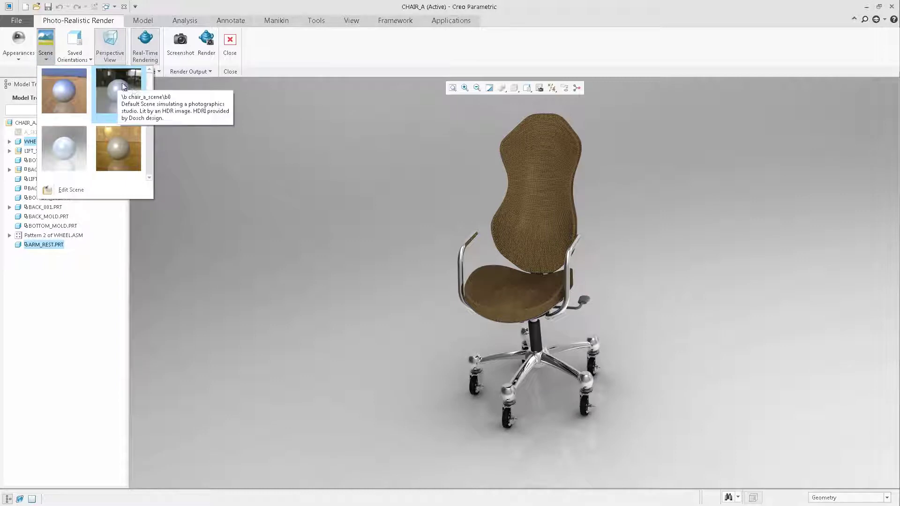
{"action": "left_click_drag", "start_coordinate": [151, 87], "coordinate": [156, 142]}
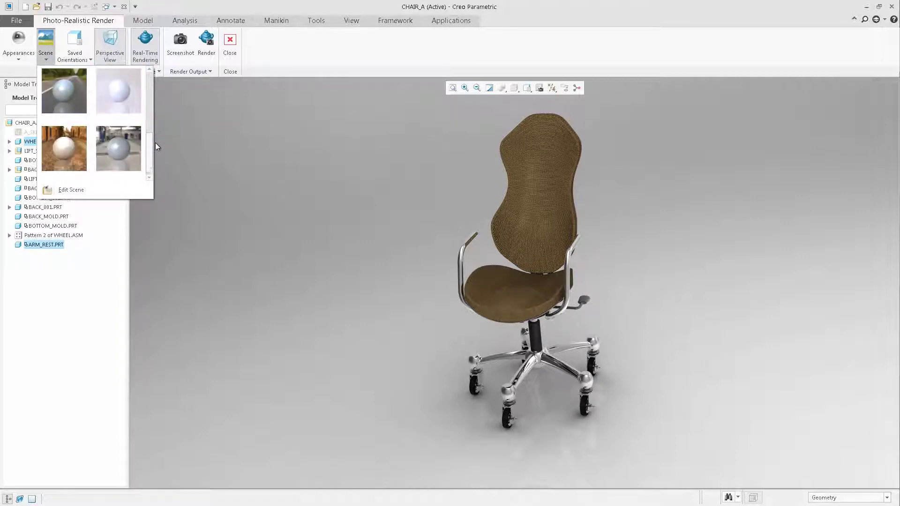
{"action": "left_click", "coordinate": [128, 100]}
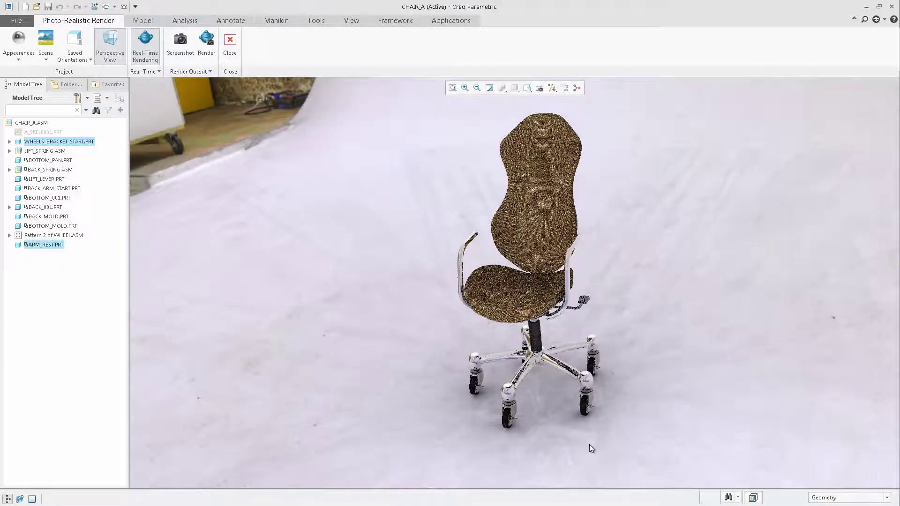
{"action": "middle_click_drag", "start_coordinate": [589, 444], "coordinate": [598, 362]}
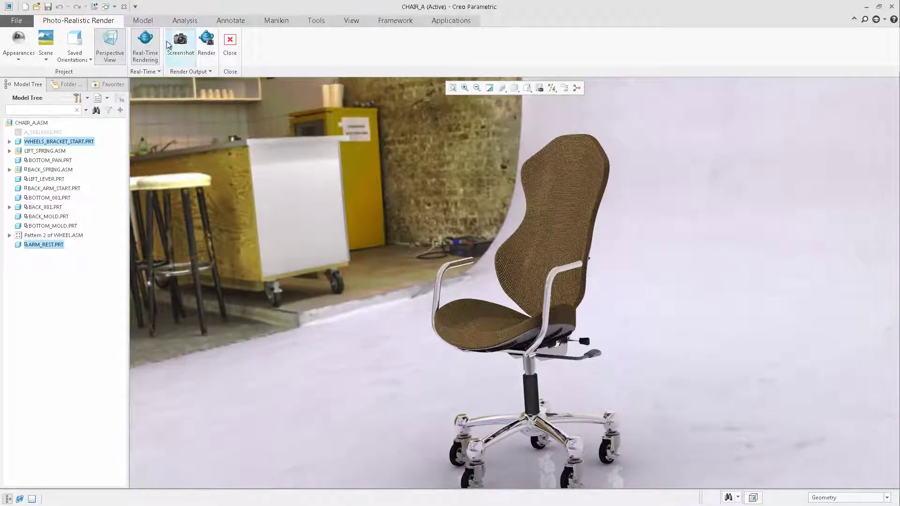
Step: Change the display style to Shading With Edges, then resume the real-time render
{"action": "left_click", "coordinate": [145, 21]}
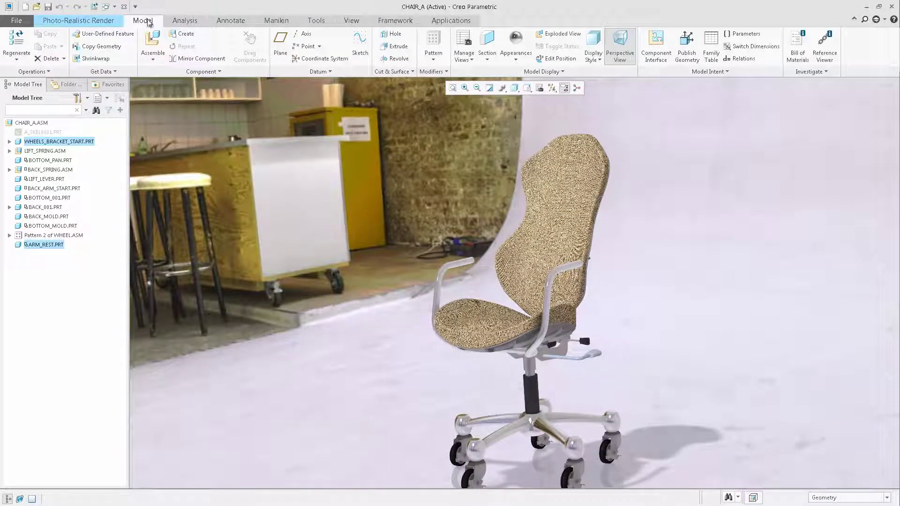
{"action": "left_click", "coordinate": [176, 22]}
{"action": "left_click", "coordinate": [147, 22]}
{"action": "left_click", "coordinate": [515, 89]}
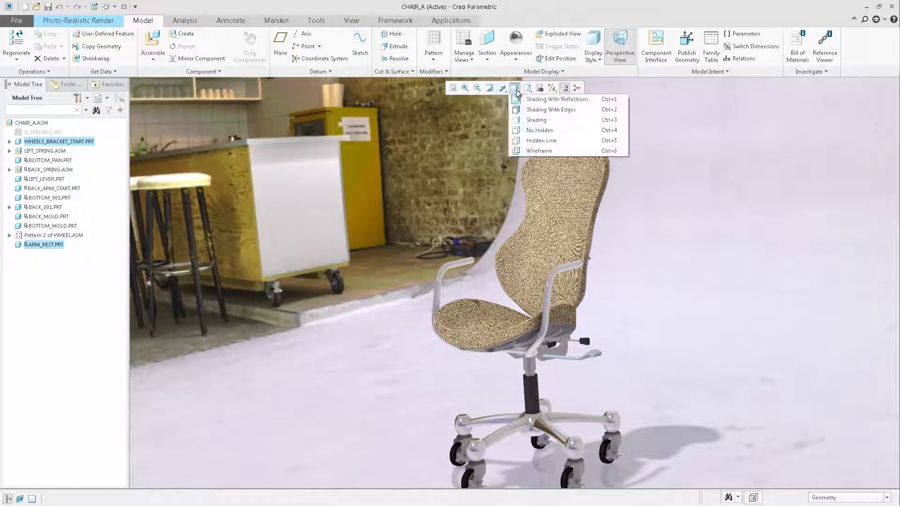
{"action": "left_click", "coordinate": [523, 121]}
{"action": "left_click", "coordinate": [515, 88]}
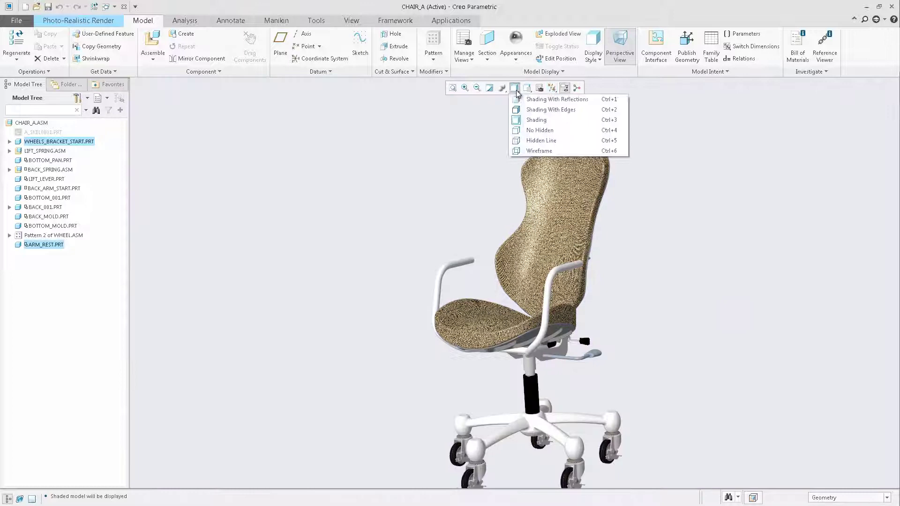
{"action": "left_click", "coordinate": [521, 110]}
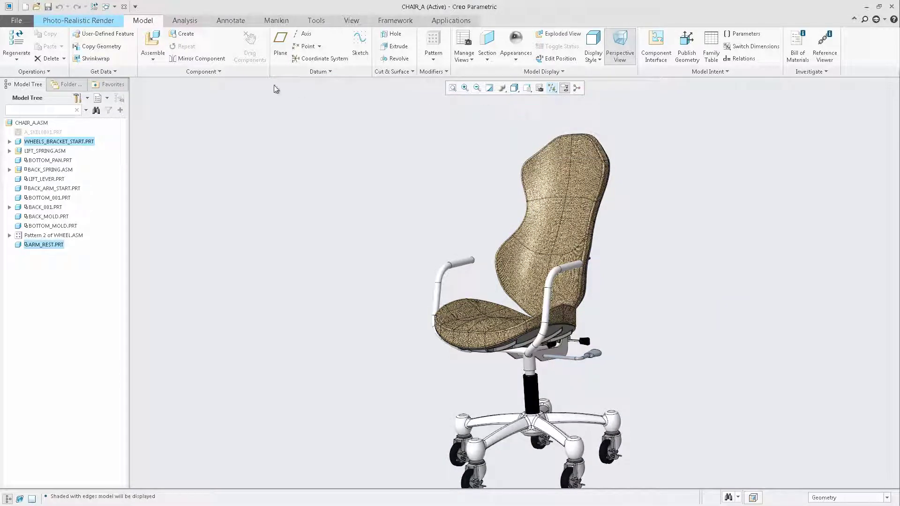
{"action": "left_click", "coordinate": [111, 22]}
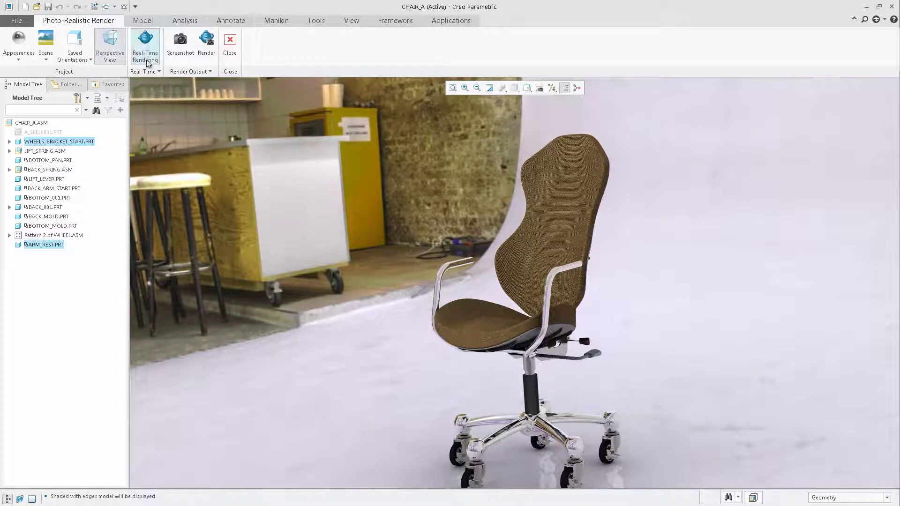
{"action": "left_click", "coordinate": [154, 71]}
{"action": "left_click", "coordinate": [154, 82]}
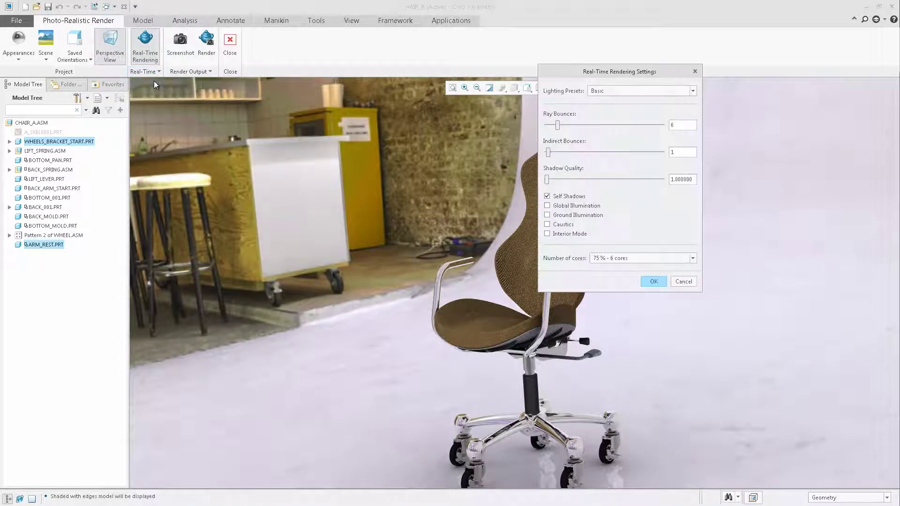
{"action": "left_click", "coordinate": [619, 91]}
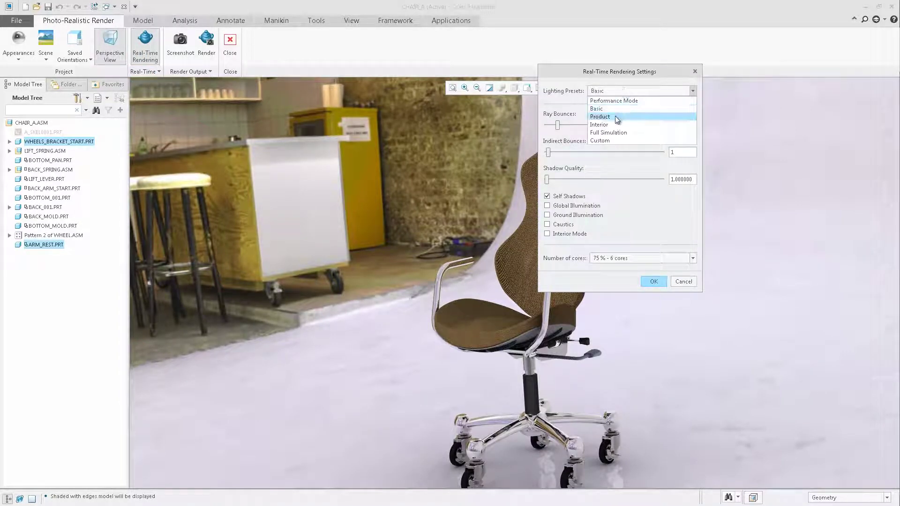
{"action": "left_click", "coordinate": [615, 116]}
{"action": "left_click", "coordinate": [616, 90]}
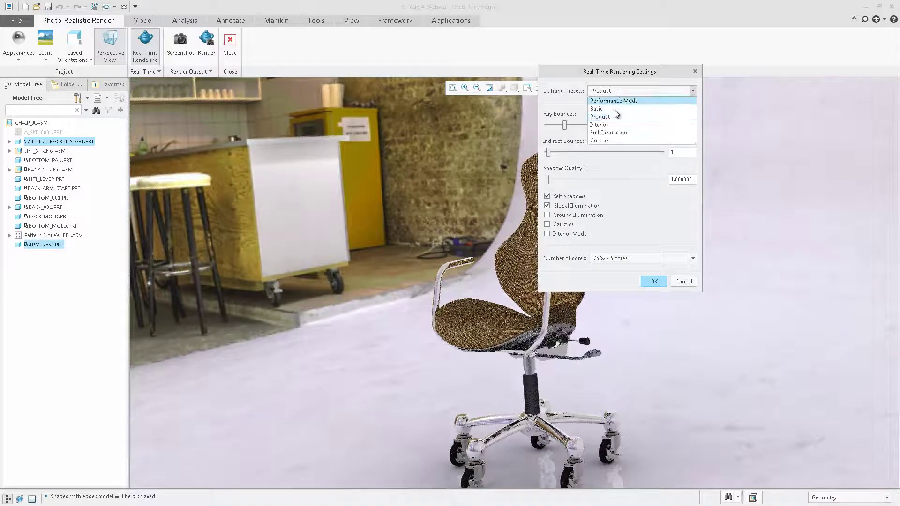
{"action": "left_click", "coordinate": [611, 123]}
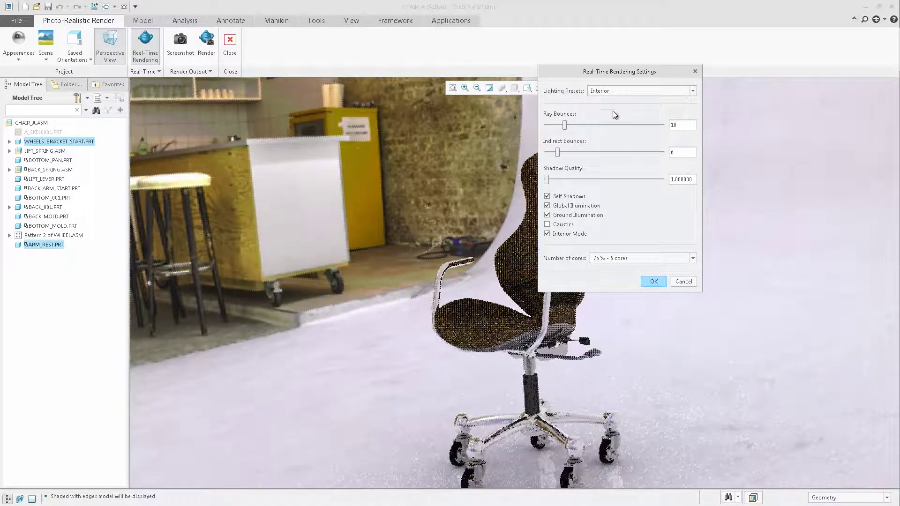
{"action": "left_click", "coordinate": [613, 89]}
{"action": "left_click", "coordinate": [608, 108]}
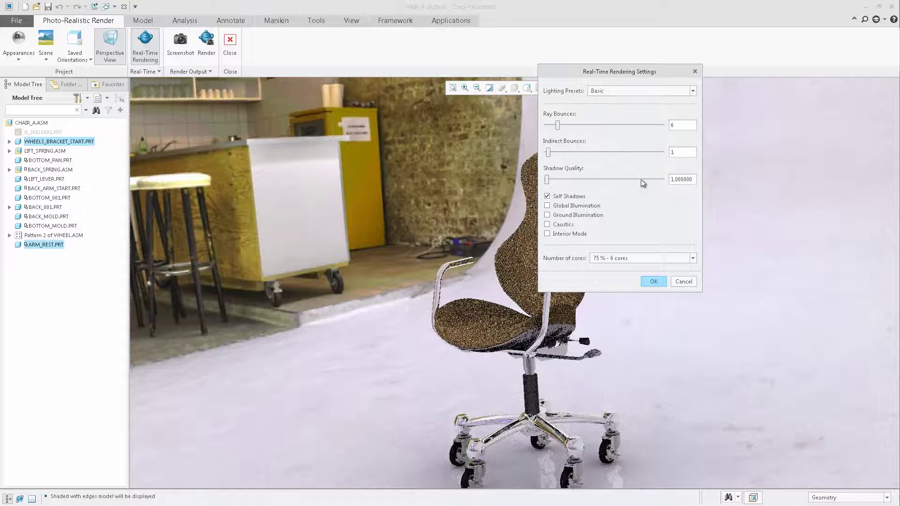
{"action": "left_click", "coordinate": [655, 281]}
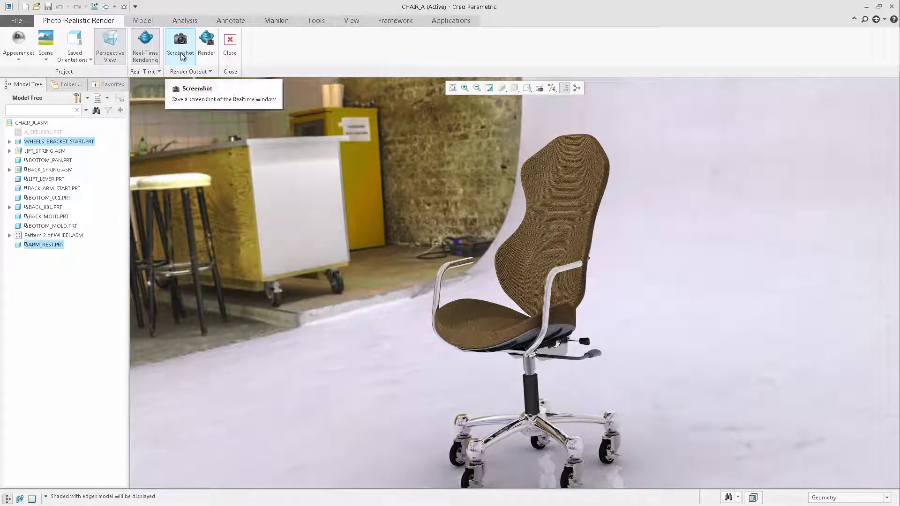
Step: Render the view to creo.jpg as a 1641 × 877 JPEG image
{"action": "left_click", "coordinate": [207, 47]}
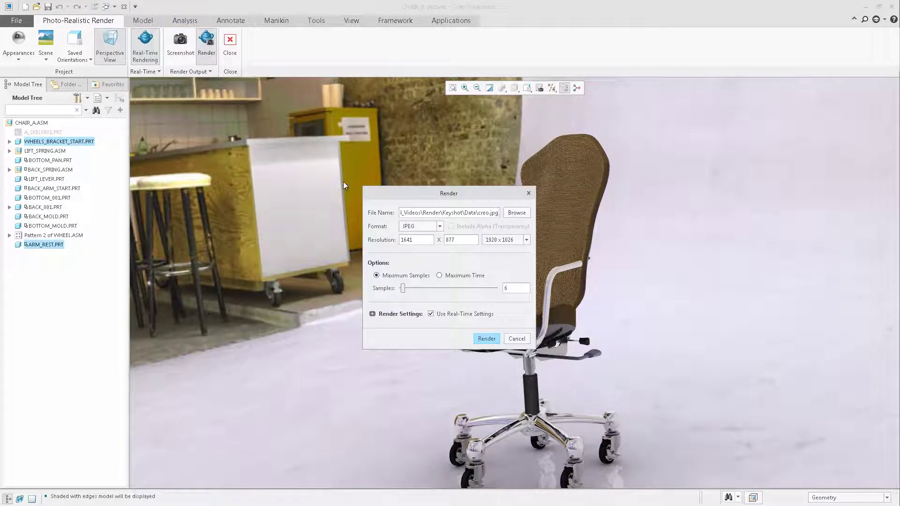
{"action": "left_click", "coordinate": [494, 340]}
{"action": "left_click", "coordinate": [515, 337]}
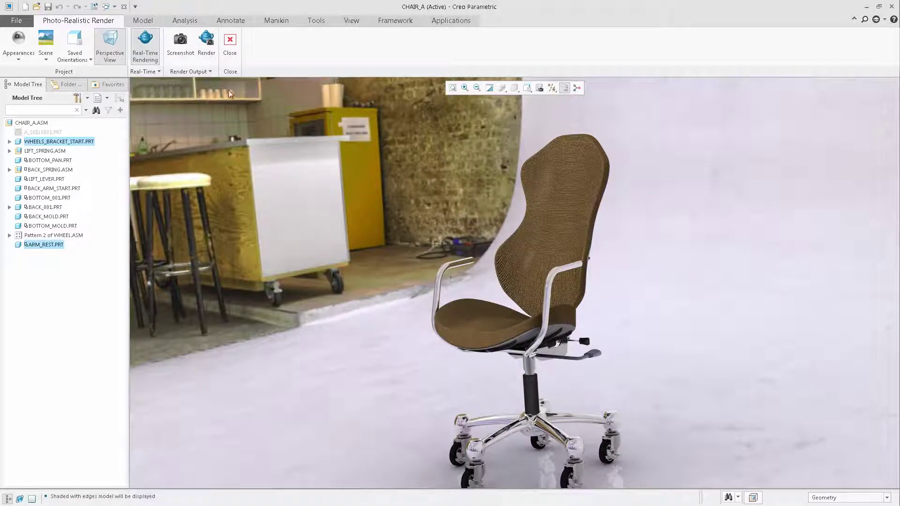
{"action": "left_click", "coordinate": [209, 74]}
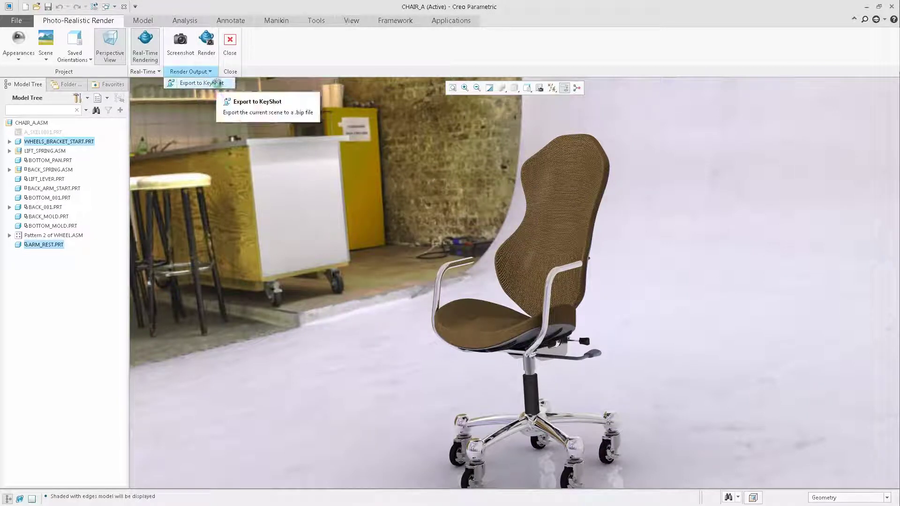
{"action": "left_click", "coordinate": [201, 82]}
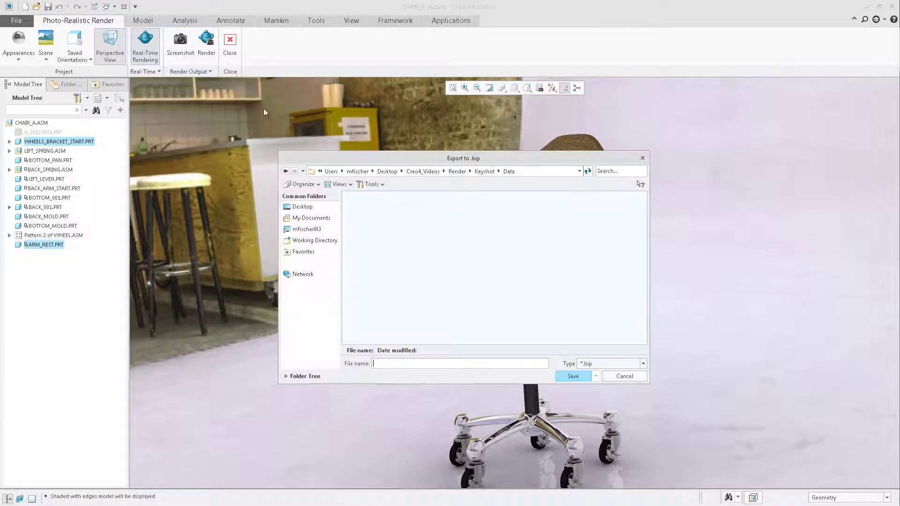
{"action": "left_click", "coordinate": [616, 377]}
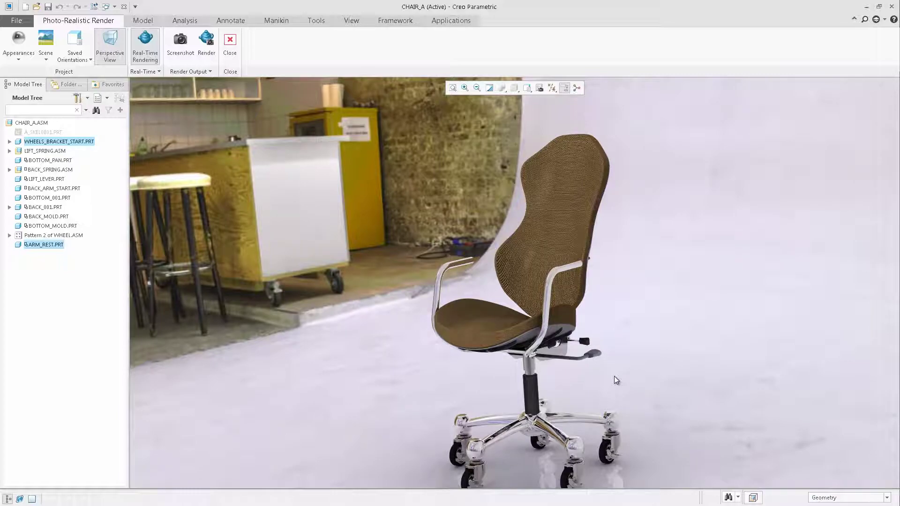
Step: Spin the chair to a front-on view with the window wall behind it
{"action": "middle_click_drag", "start_coordinate": [615, 375], "coordinate": [590, 364]}
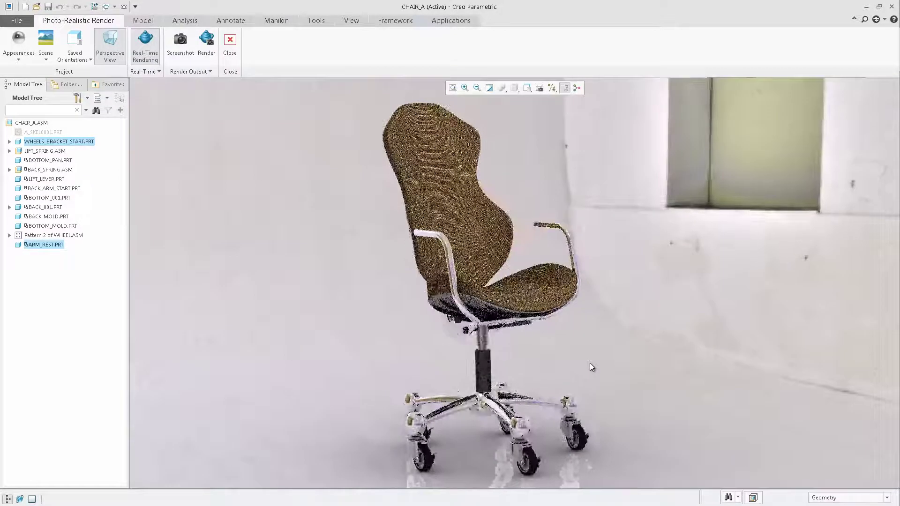